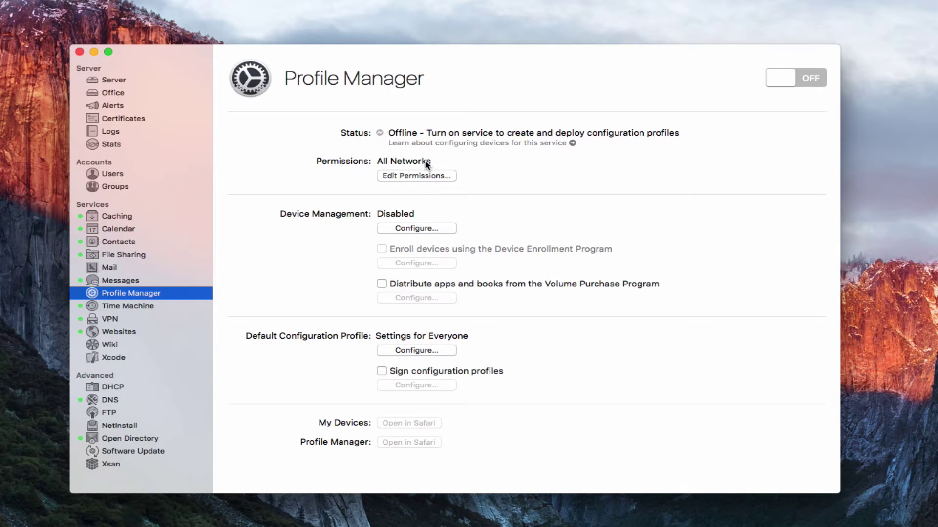
# Confirm Profile Manager accepts connections from all networks, then cancel the Network Access sheet.
pyautogui.click(406, 175)
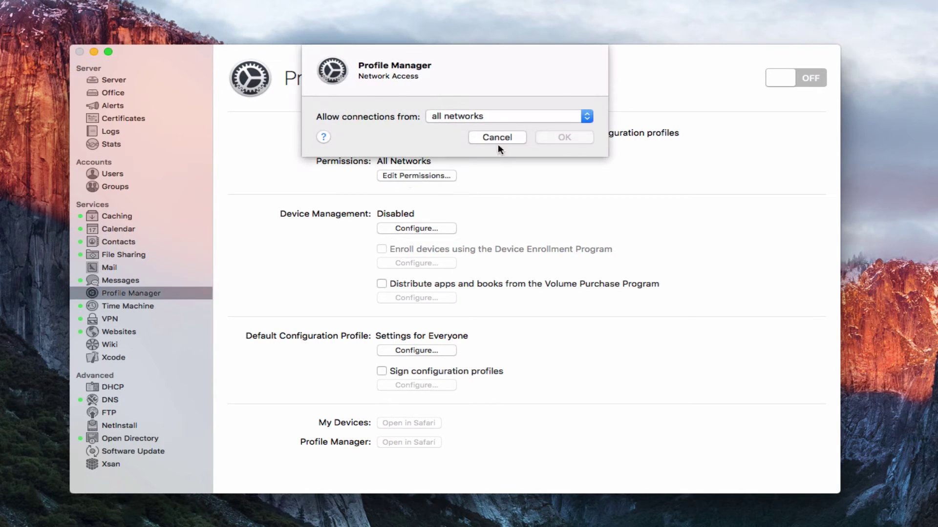
pyautogui.click(587, 117)
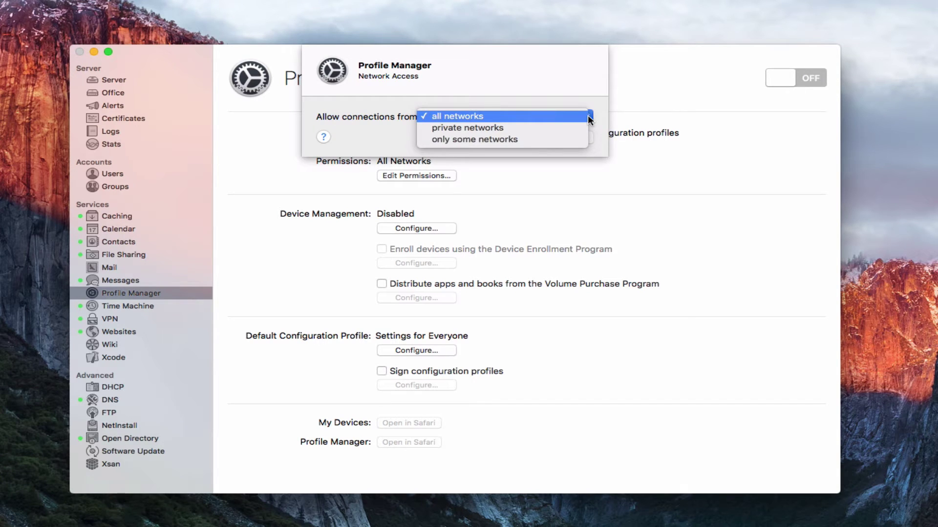
pyautogui.click(580, 89)
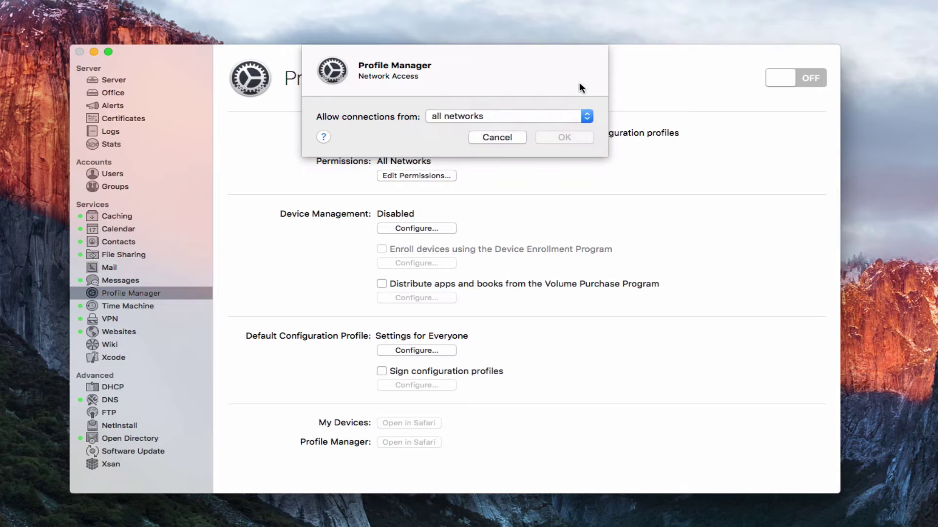
pyautogui.click(498, 136)
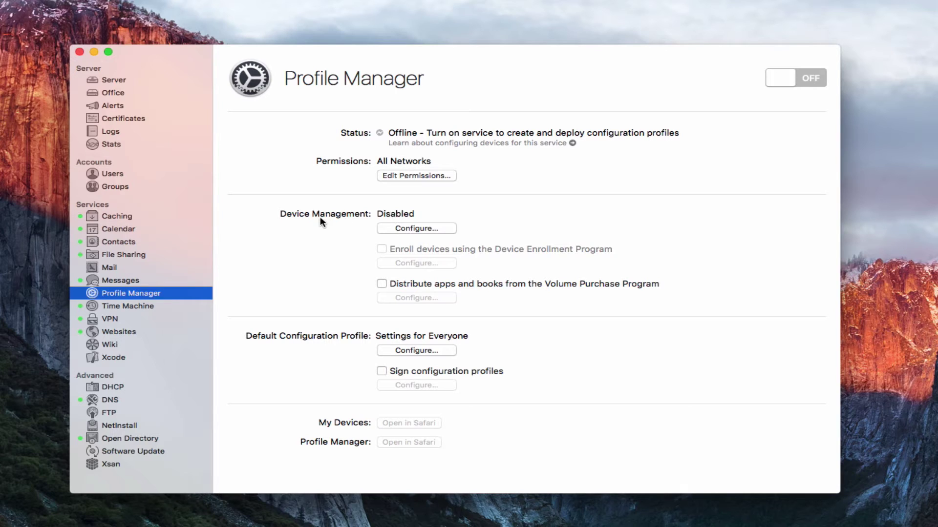
# Launch the Configure Device Management assistant from the Device Management setting.
pyautogui.click(408, 229)
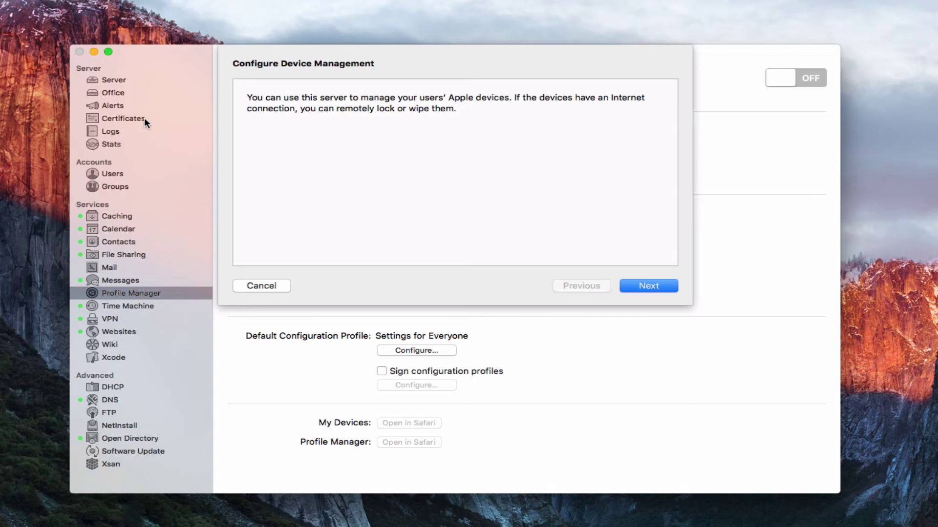
# Advance past the assistant's introduction to the Organization Information page.
pyautogui.click(649, 286)
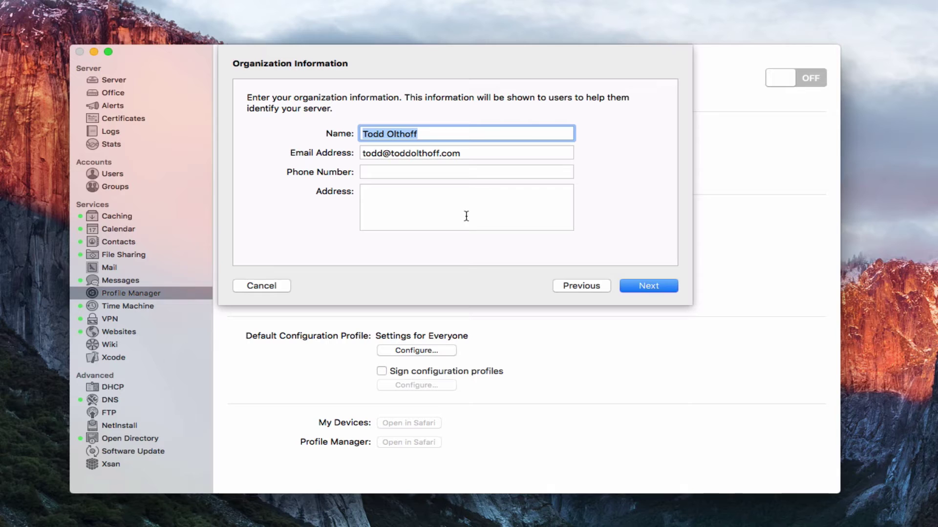
# Accept the organization details and keep the OD Intermediate CA server certificate for SSL.
pyautogui.click(651, 287)
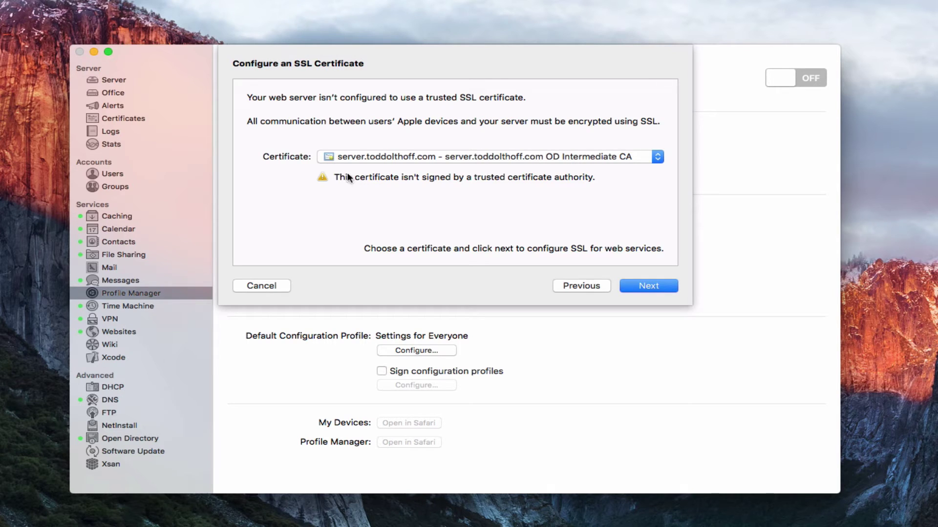
pyautogui.click(659, 158)
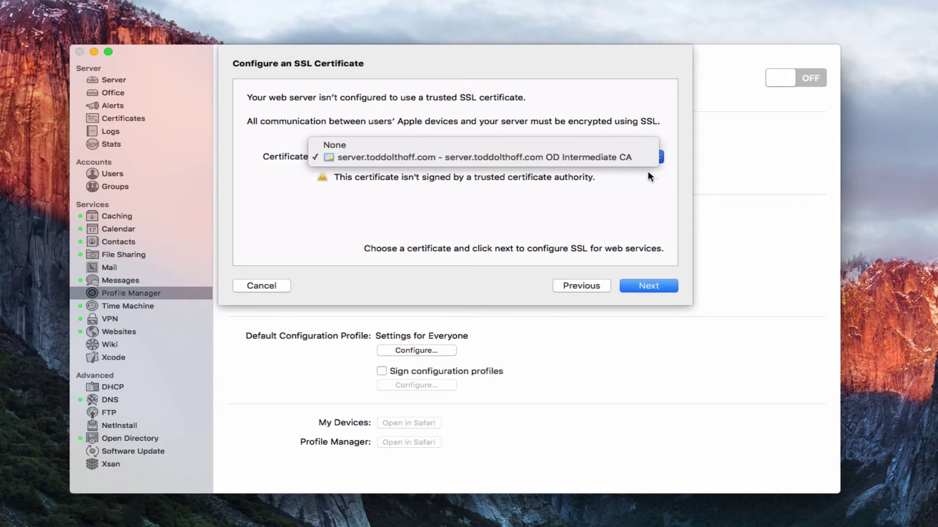
pyautogui.click(632, 192)
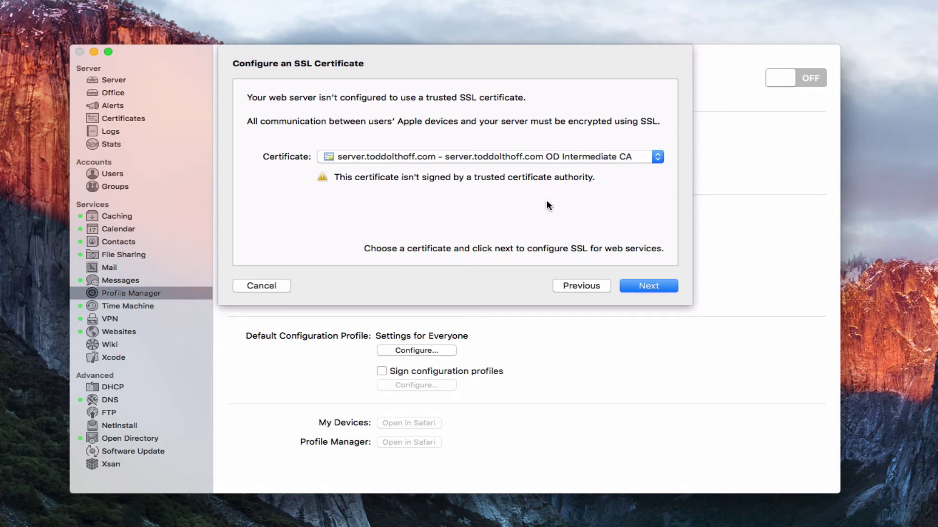
# Confirm the settings and finish the assistant so Device Management becomes Enabled.
pyautogui.click(650, 286)
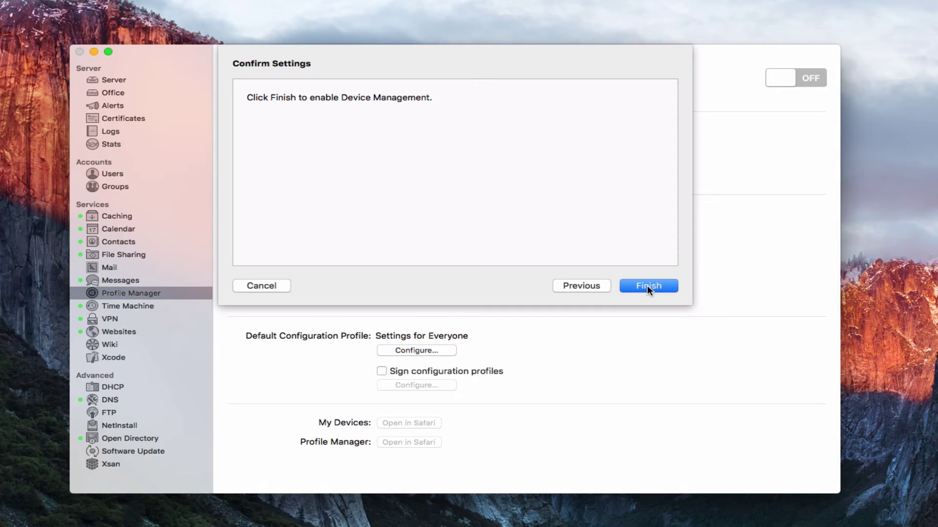
pyautogui.click(647, 287)
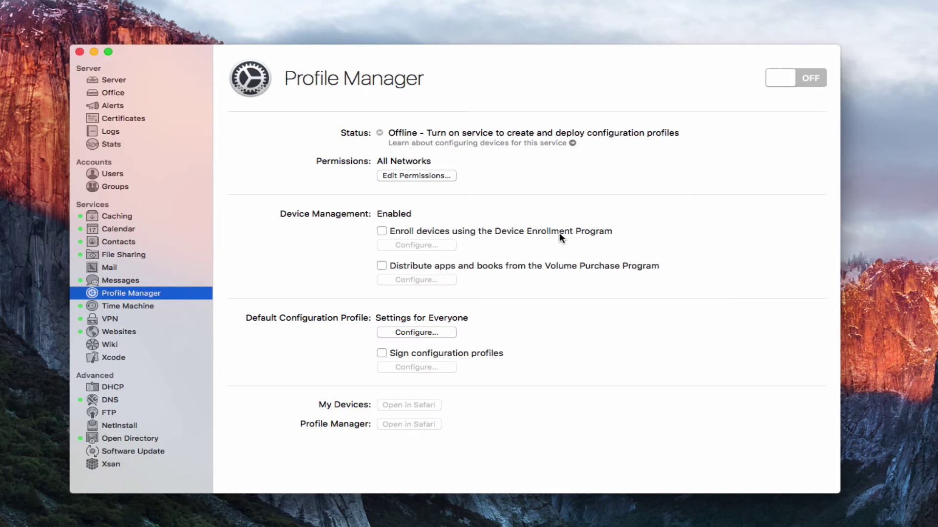
# Enable Device Enrollment Program enrollment and bring up Apple's Deployment Programs sign-in page.
pyautogui.click(381, 232)
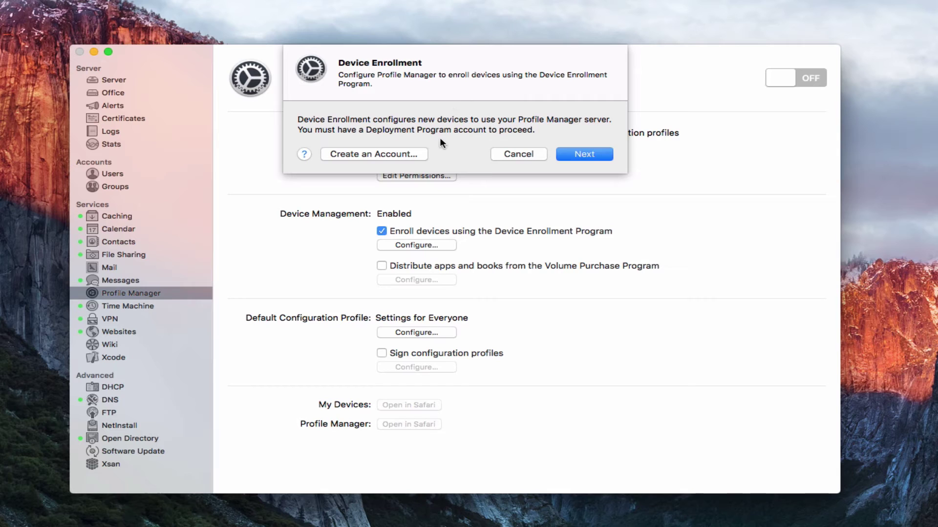
pyautogui.click(382, 154)
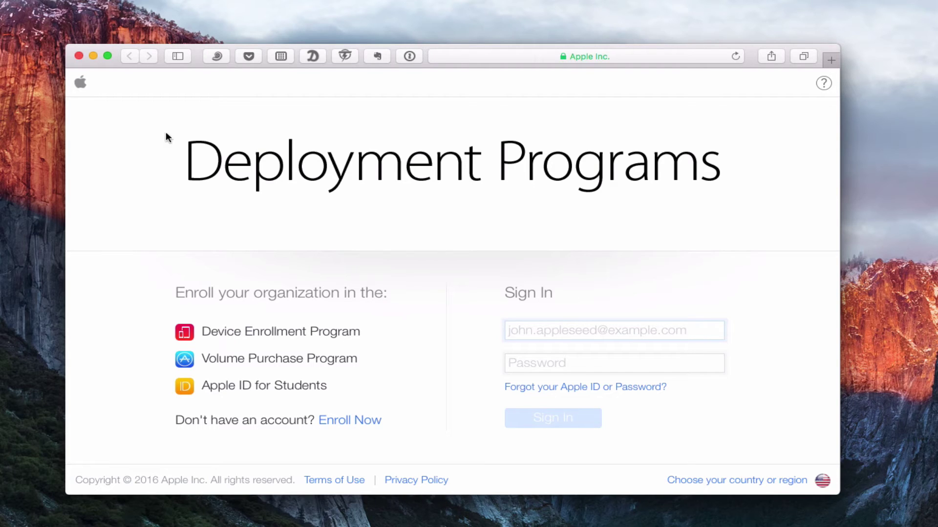
# Close the Deployment Programs Safari window to return to the Device Enrollment dialog.
pyautogui.click(78, 55)
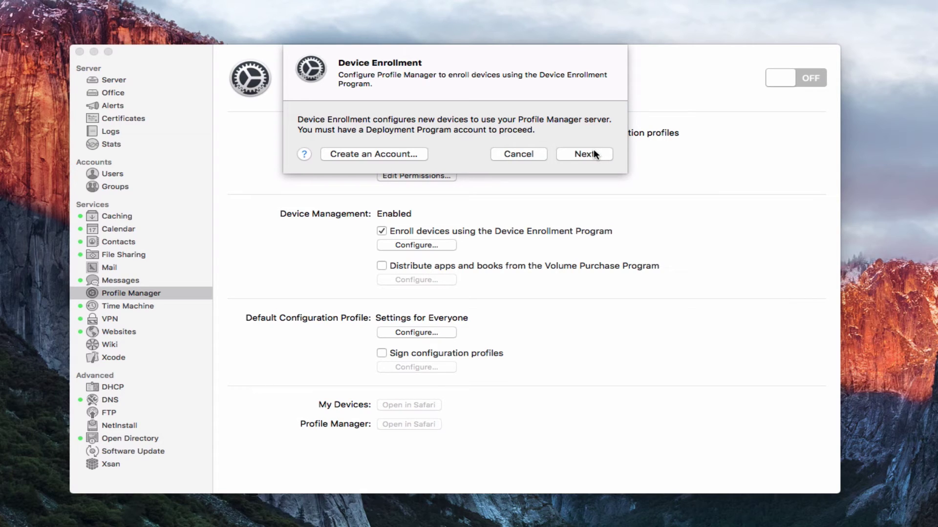
# Cancel the Device Enrollment sheet so DEP enrollment stays unchecked.
pyautogui.click(511, 154)
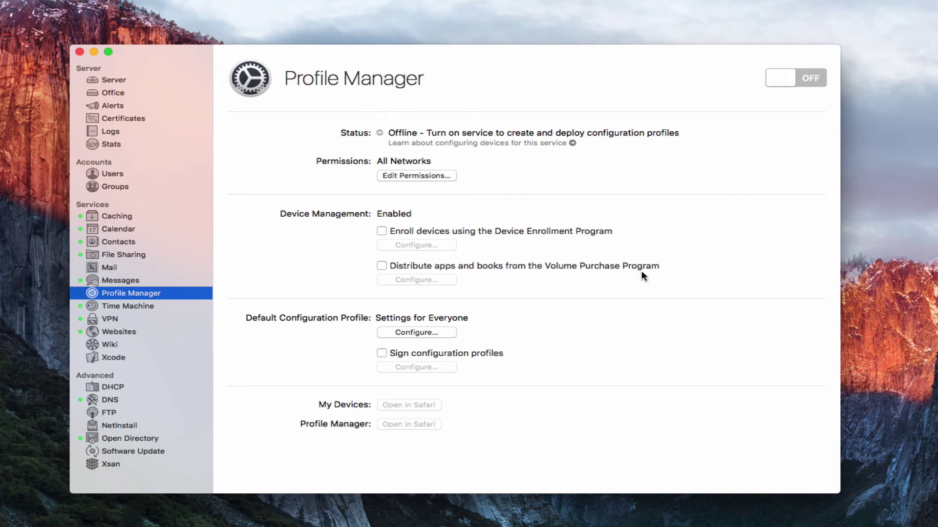
# Enable Volume Purchase Program distribution and open Apple's VPP site for the service token.
pyautogui.click(381, 266)
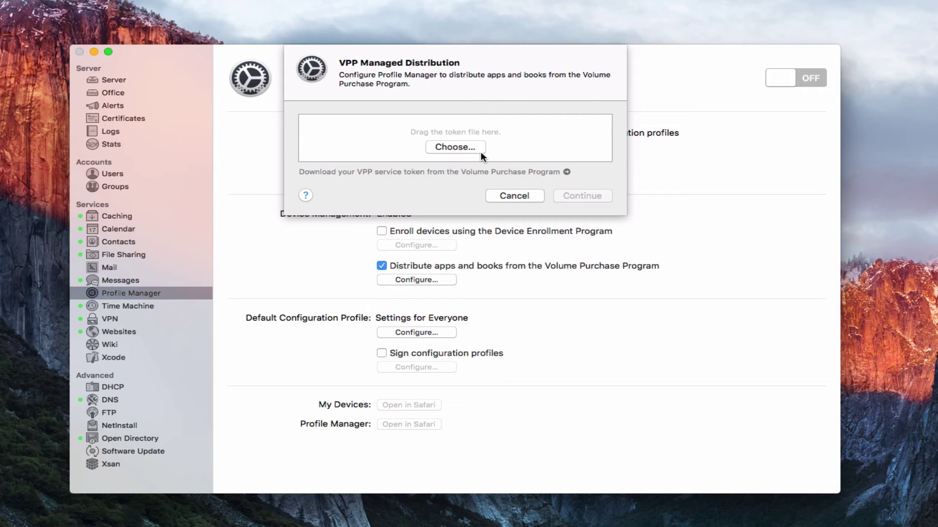
pyautogui.click(567, 171)
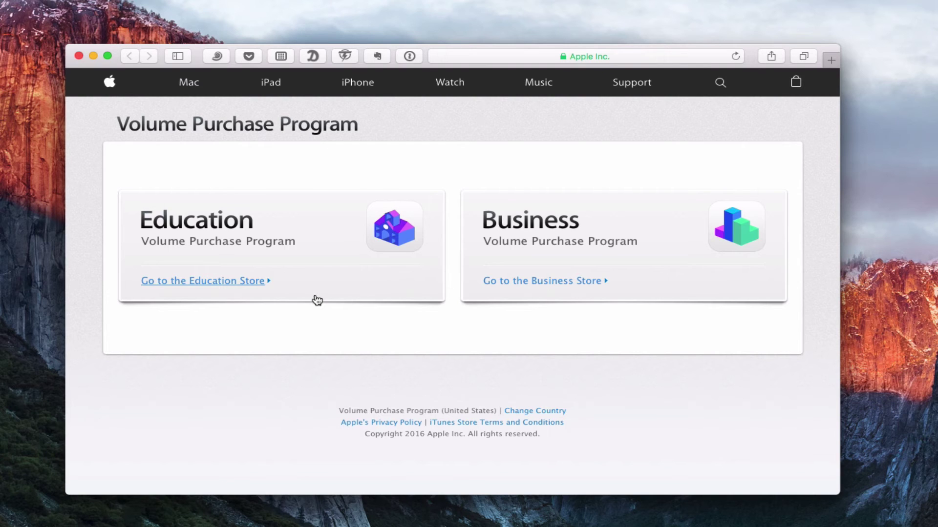
# Close the VPP Safari page and cancel VPP Managed Distribution, clearing its checkbox.
pyautogui.click(79, 56)
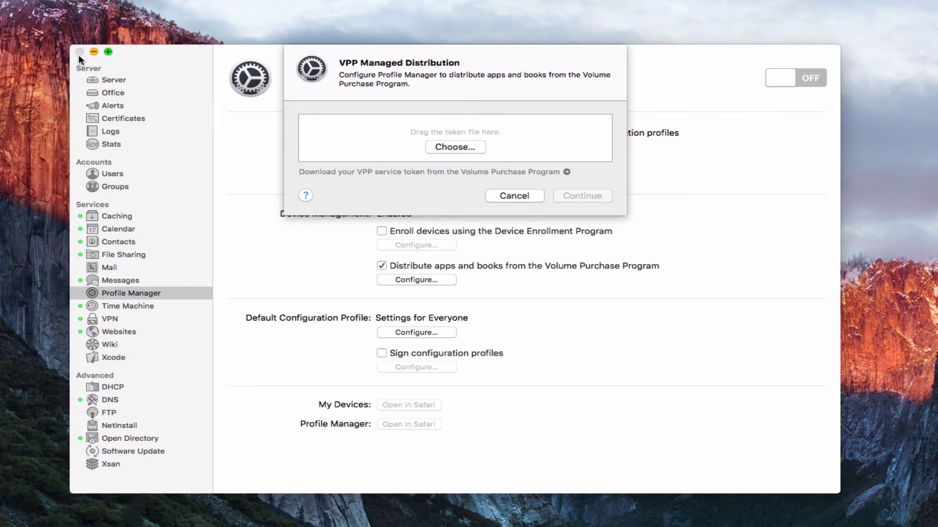
pyautogui.click(515, 196)
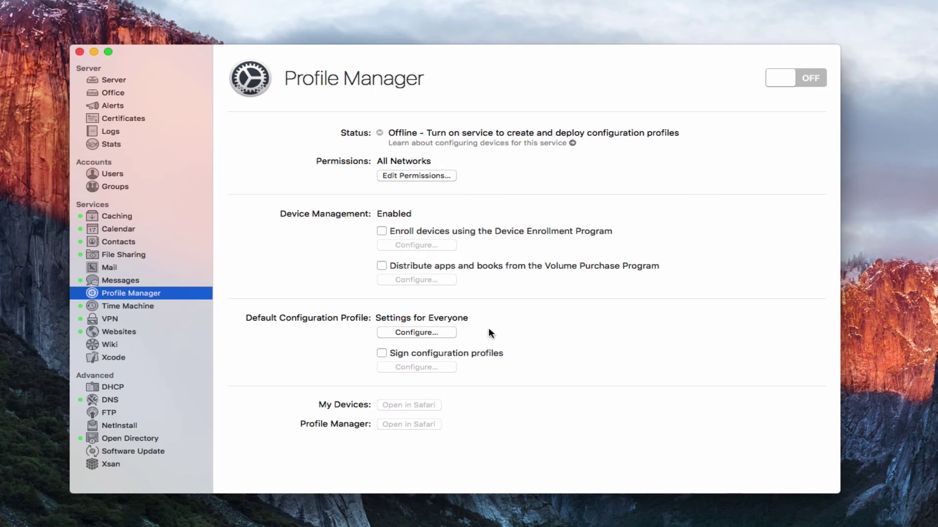
pyautogui.click(415, 332)
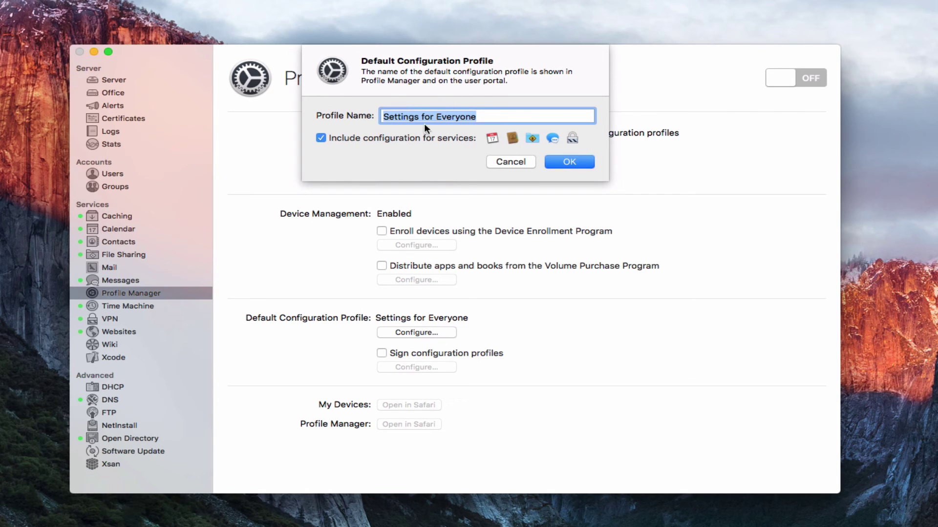
pyautogui.click(514, 164)
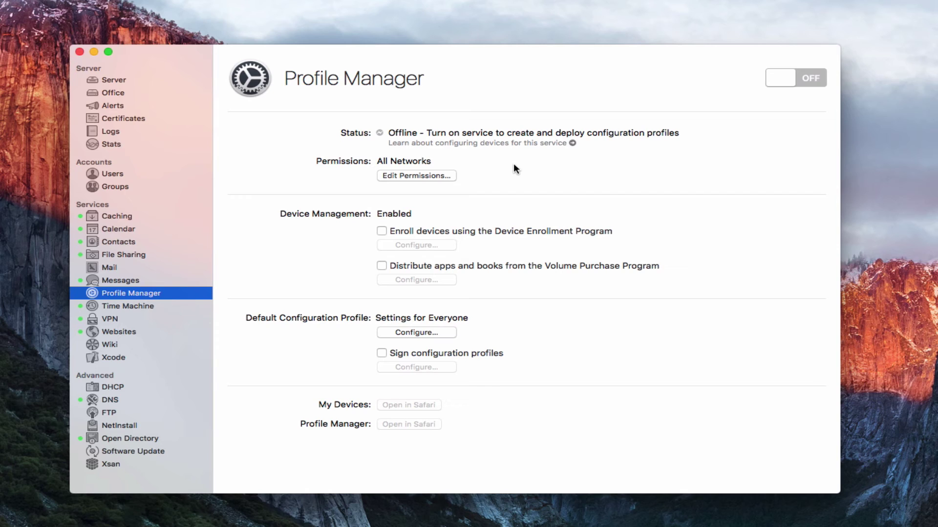
# Sign configuration profiles with the server's Code Signing Certificate, then recheck the setting without changes.
pyautogui.click(382, 354)
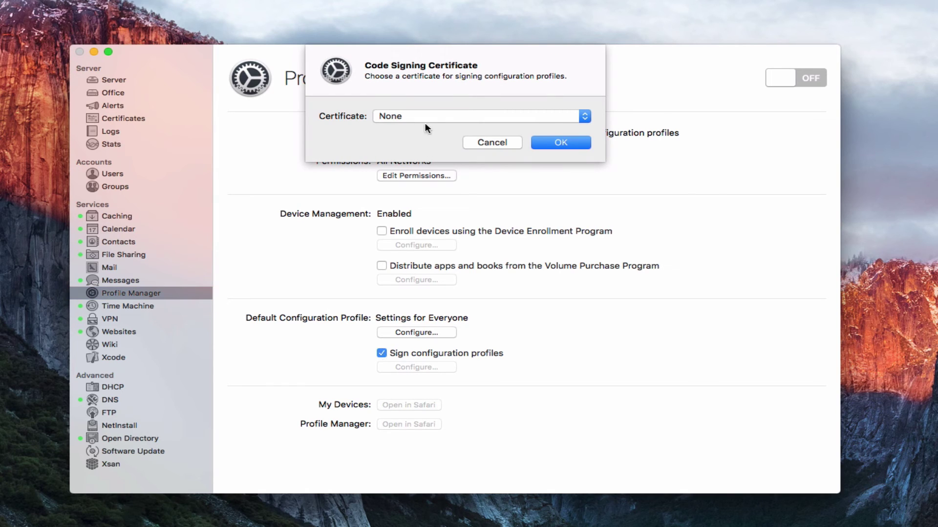
pyautogui.click(585, 115)
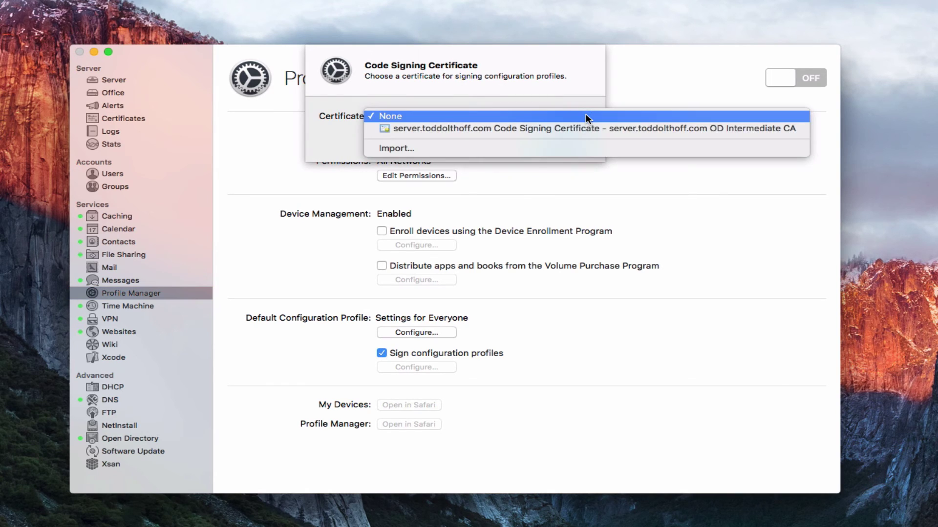
pyautogui.click(588, 128)
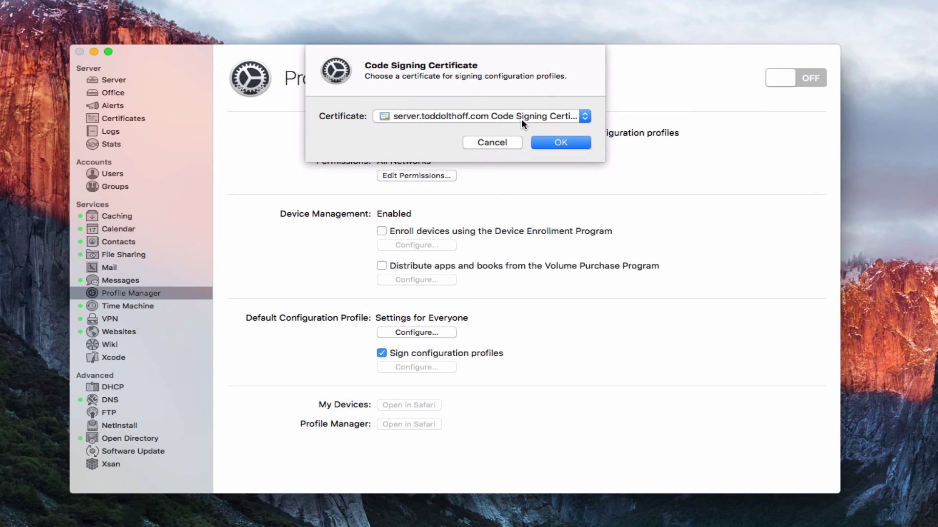
pyautogui.click(557, 142)
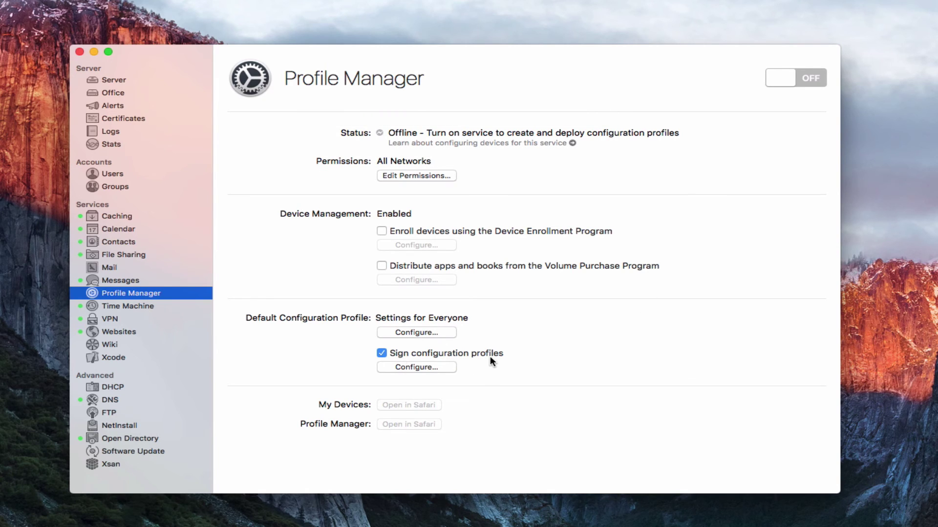
pyautogui.click(423, 367)
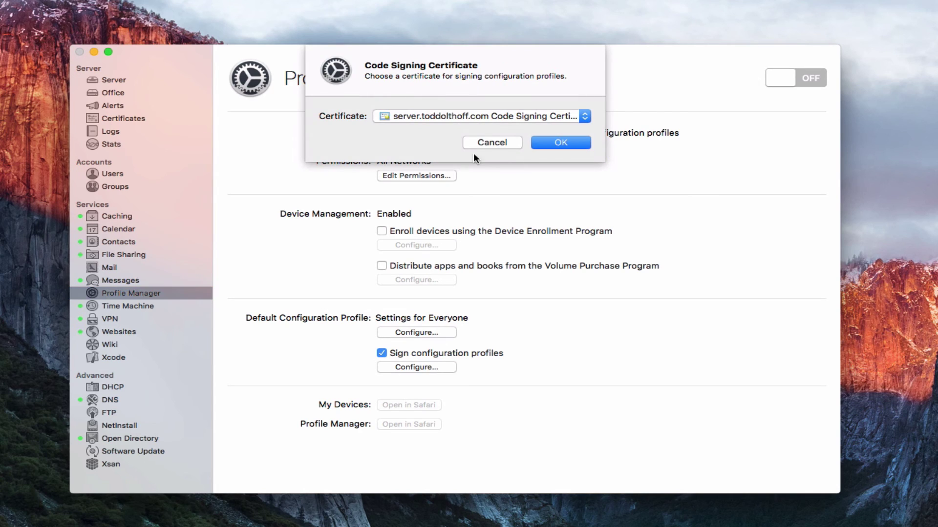
pyautogui.click(484, 142)
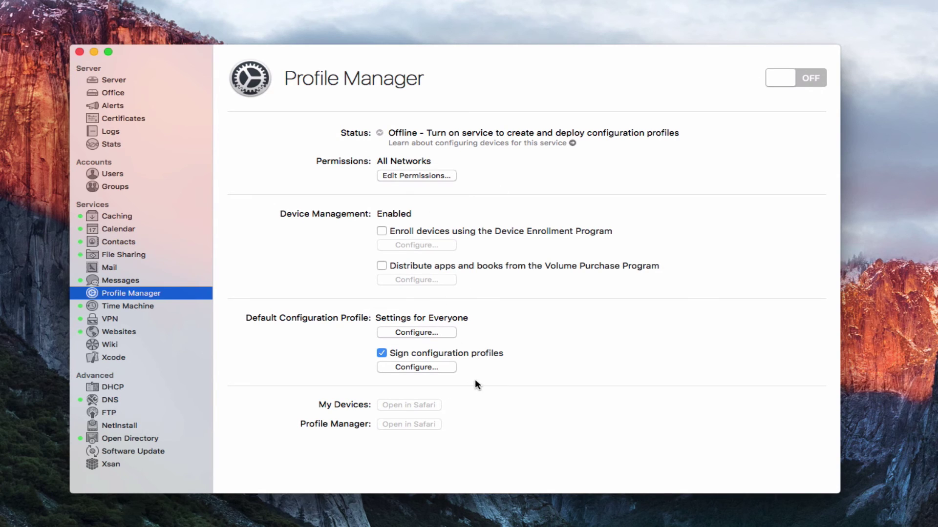
# Switch Profile Manager on, allow its Internet access, and go to the Office settings.
pyautogui.click(812, 80)
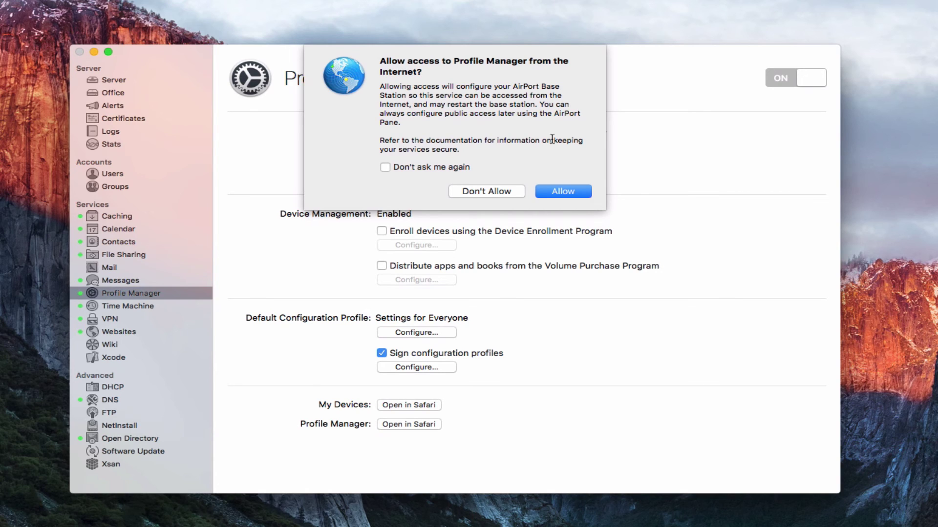
pyautogui.click(562, 192)
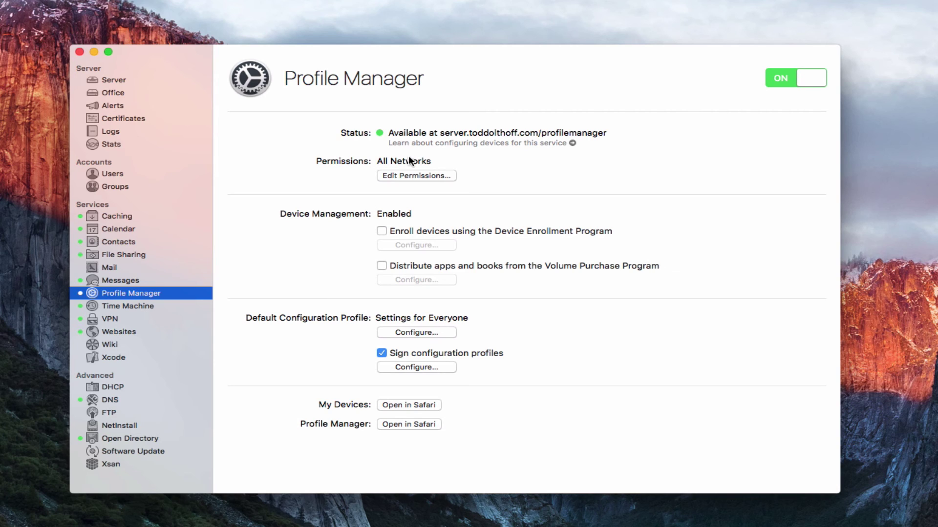
pyautogui.click(113, 93)
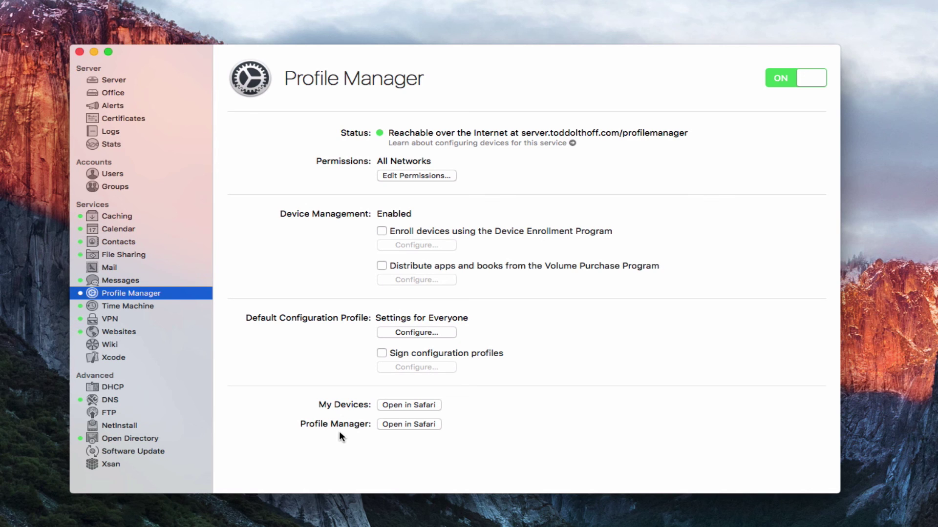
# Load the Profile Manager web portal in Safari.
pyautogui.click(404, 425)
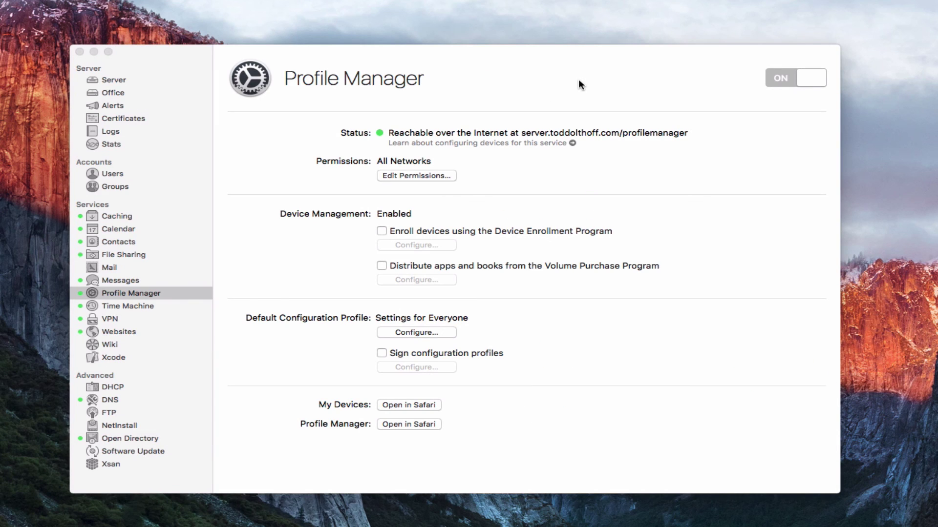
# Bring the Server app's Profile Manager settings window back to the front.
pyautogui.click(579, 82)
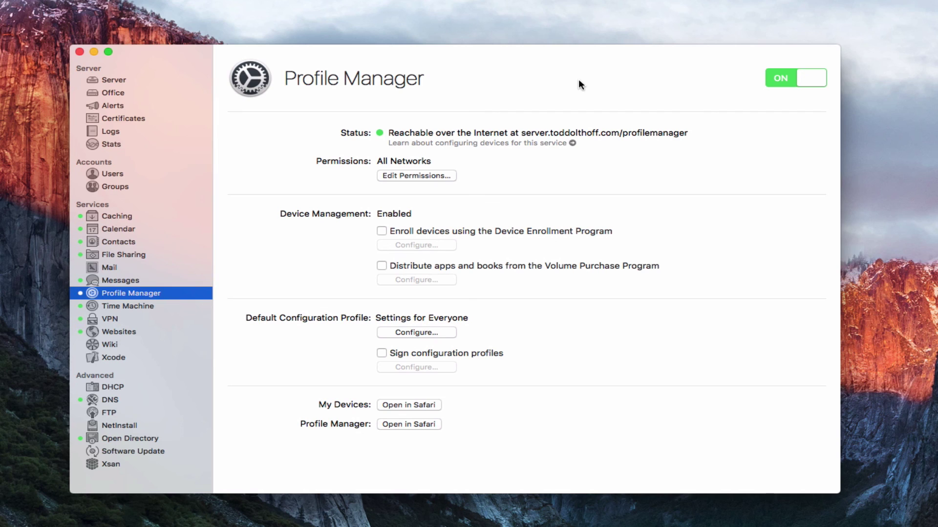